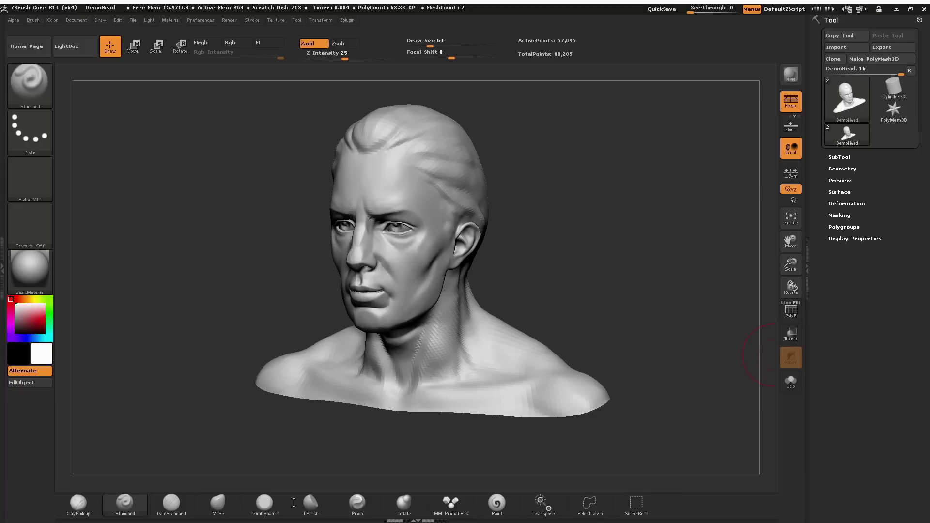
# Step: Try out the Move and TrimDynamic brushes on the bust
pyautogui.click(229, 505)
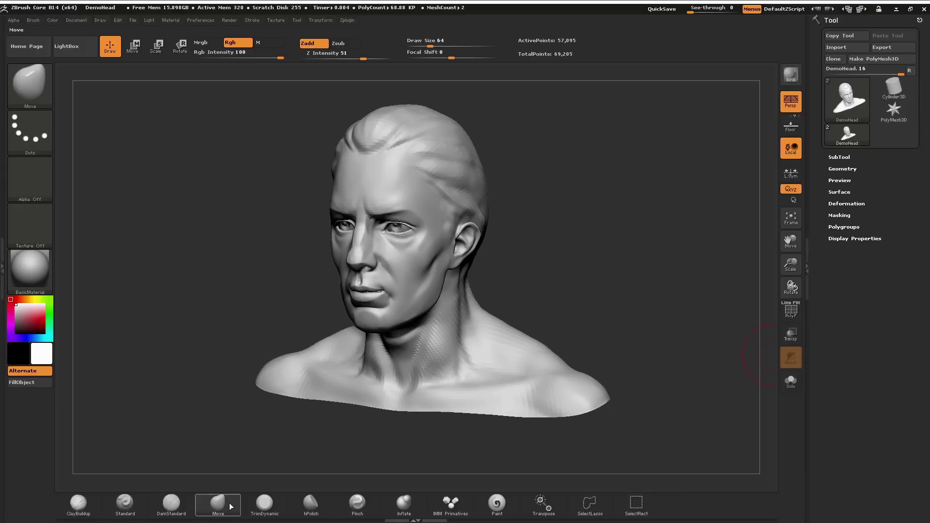
pyautogui.click(277, 503)
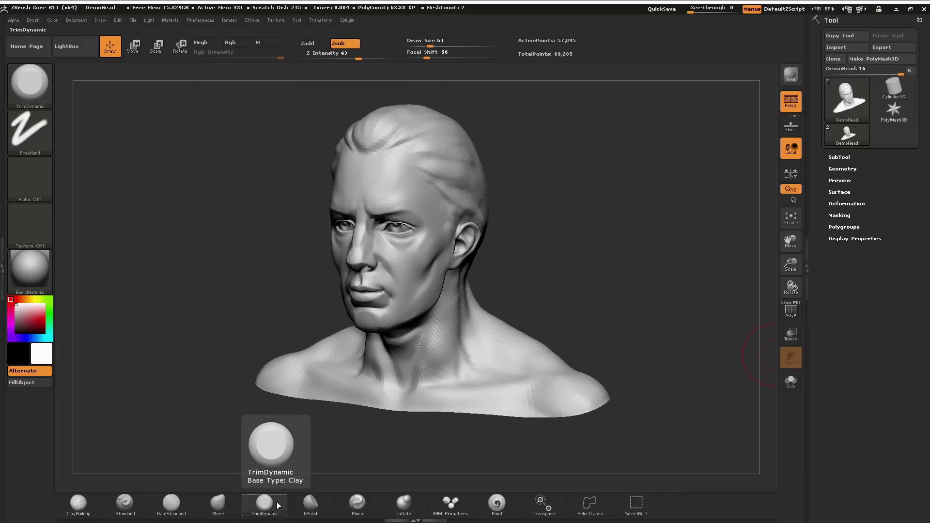
pyautogui.click(219, 503)
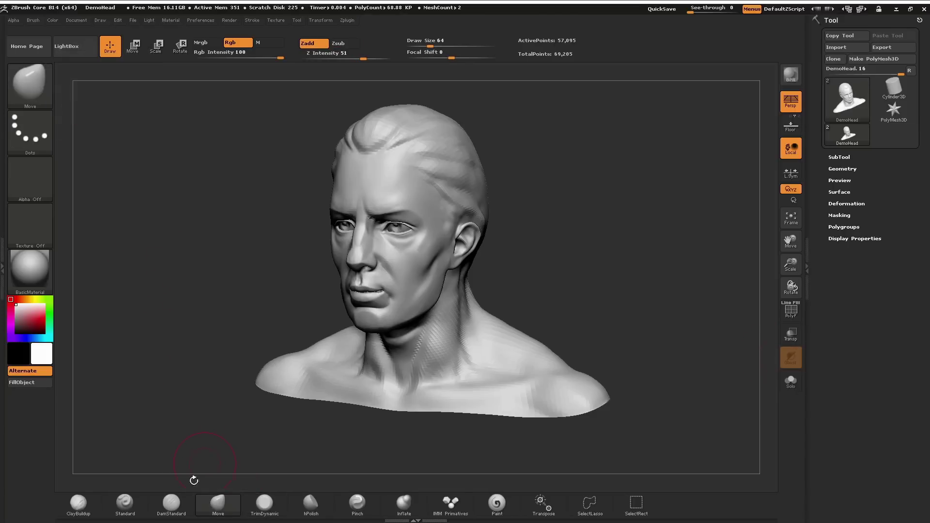
# Step: Make Standard the current brush and browse the 3D sculpting brush picker
pyautogui.click(132, 506)
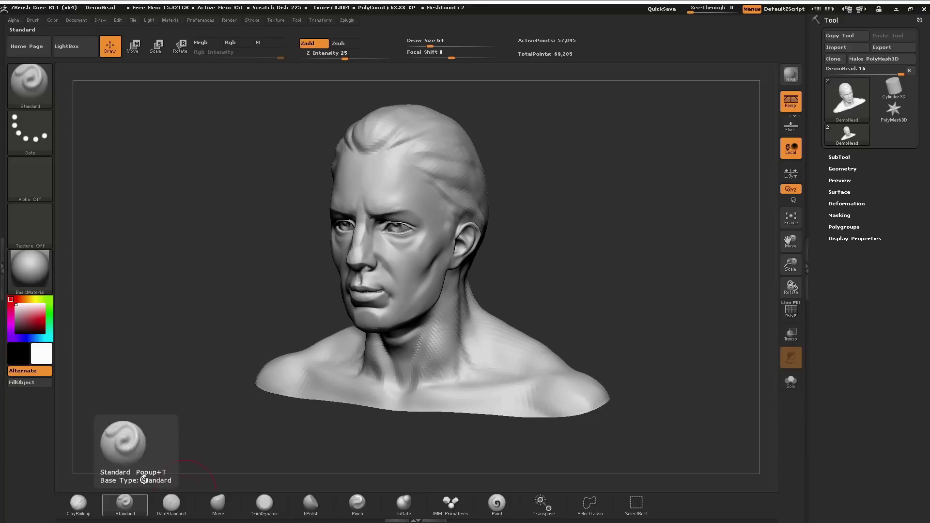
pyautogui.click(34, 89)
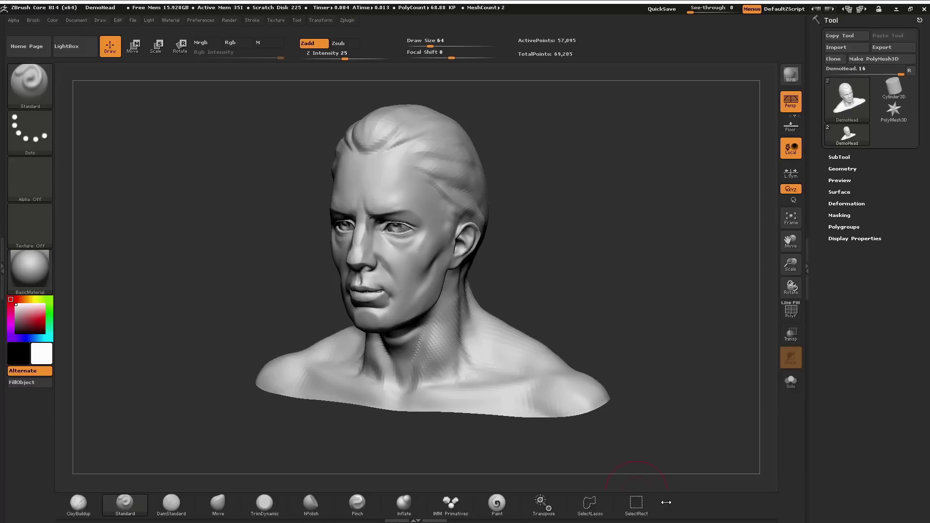
pyautogui.click(37, 94)
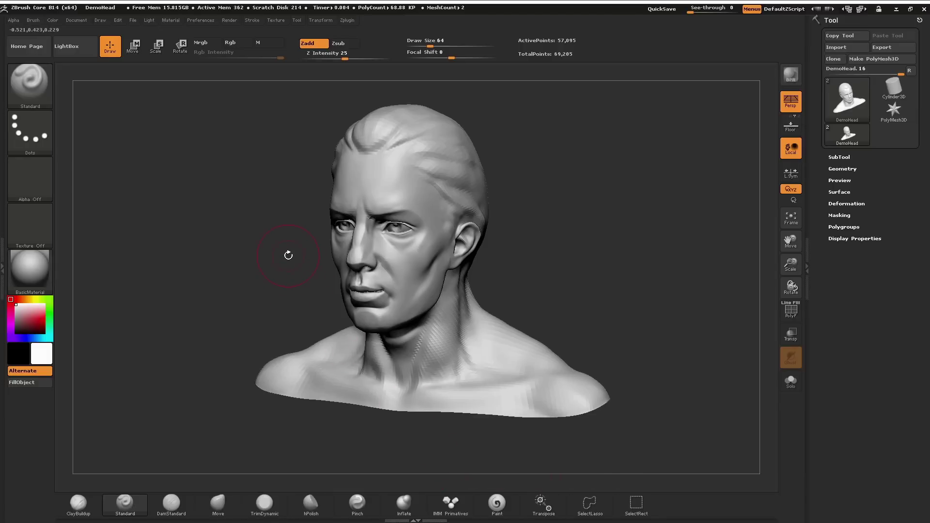
# Step: Open the brush popup and Brush palette, pick TrimDynamic, and show the 3D Sculpting Brushes picker
pyautogui.press('b')
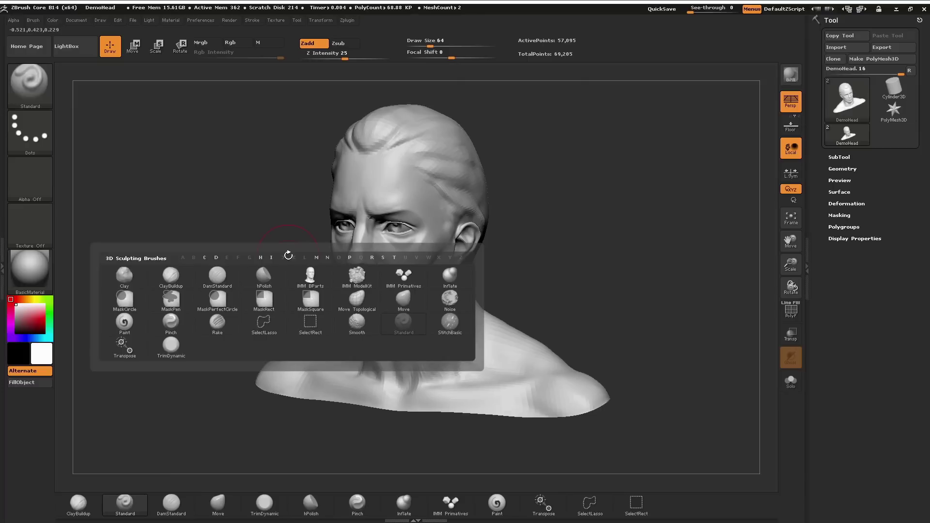
pyautogui.click(34, 21)
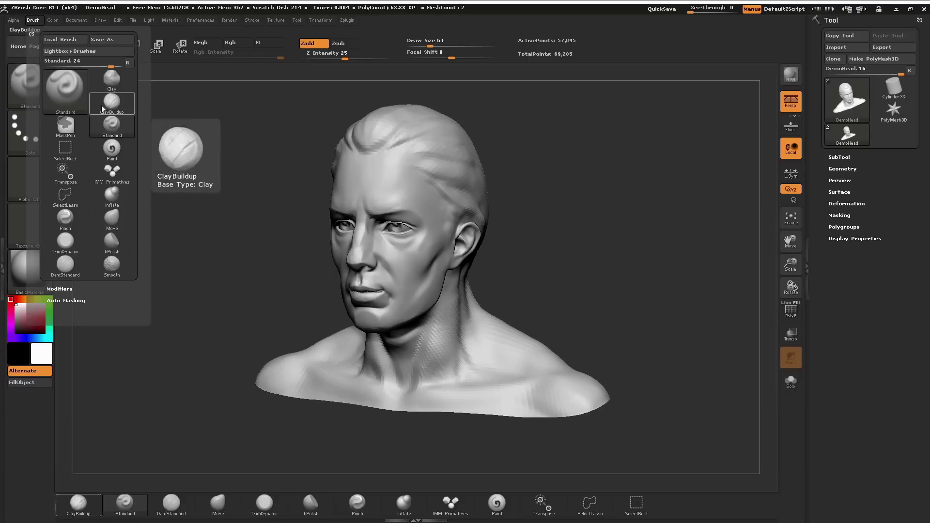
pyautogui.click(67, 241)
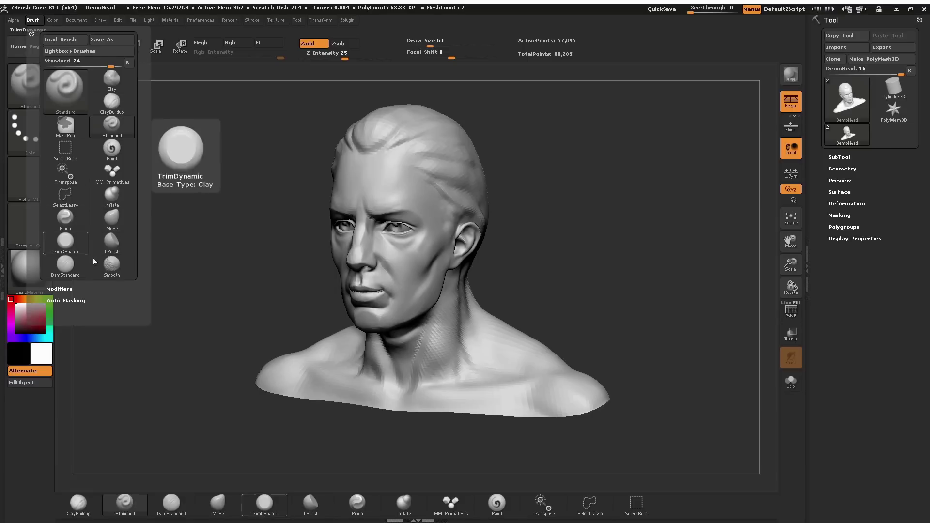
pyautogui.click(64, 92)
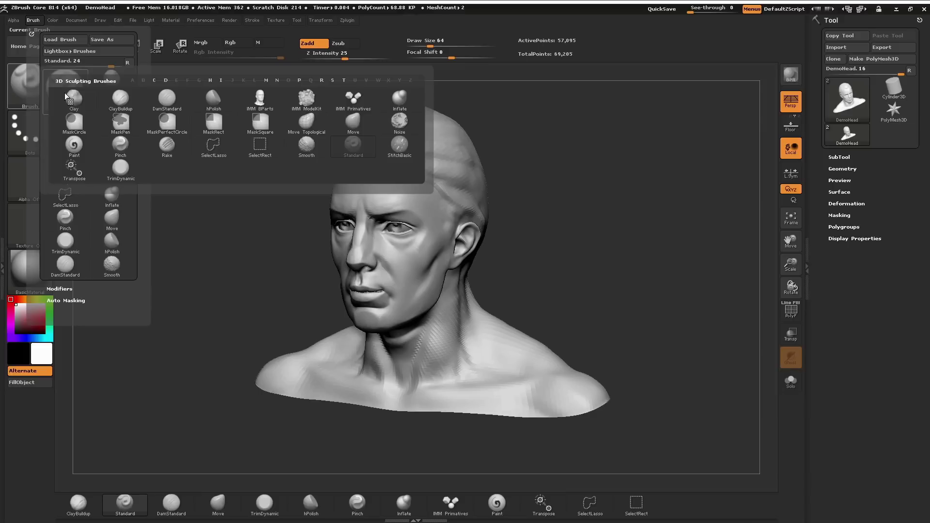
# Step: Select ClayBuildup and frame DemoHead's face front-on and close up
pyautogui.click(82, 504)
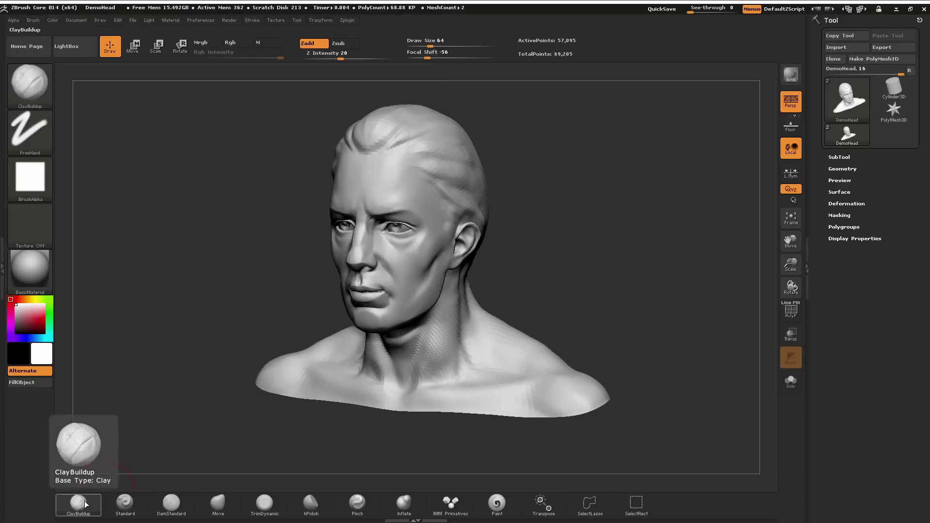
pyautogui.moveTo(539, 329)
pyautogui.keyDown('alt'); pyautogui.mouseDown(button='right')
pyautogui.moveTo(515, 338)
pyautogui.moveTo(514, 352)
pyautogui.mouseUp(button='right'); pyautogui.keyUp('alt')
pyautogui.moveTo(399, 140)
pyautogui.keyDown('ctrl'); pyautogui.mouseDown(button='right')
pyautogui.moveTo(407, 286)
pyautogui.moveTo(441, 271)
pyautogui.mouseUp(button='right'); pyautogui.keyUp('ctrl')
pyautogui.keyDown('ctrl'); pyautogui.moveTo(422, 209); pyautogui.dragTo(427, 247, button='right'); pyautogui.keyUp('ctrl')
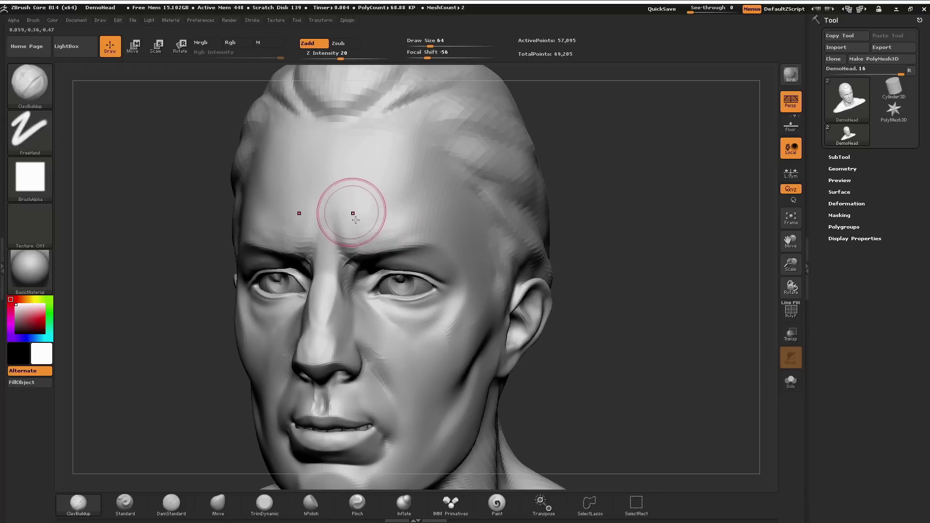
# Step: Build mirrored ClayBuildup strokes along the brow ridges, across the forehead and over the cheeks, checking X symmetry
pyautogui.moveTo(350, 214)
pyautogui.mouseDown()
pyautogui.moveTo(382, 210)
pyautogui.moveTo(355, 223)
pyautogui.moveTo(427, 238)
pyautogui.mouseUp()
pyautogui.moveTo(384, 214)
pyautogui.mouseDown()
pyautogui.moveTo(435, 232)
pyautogui.moveTo(438, 219)
pyautogui.moveTo(451, 221)
pyautogui.moveTo(463, 257)
pyautogui.mouseUp()
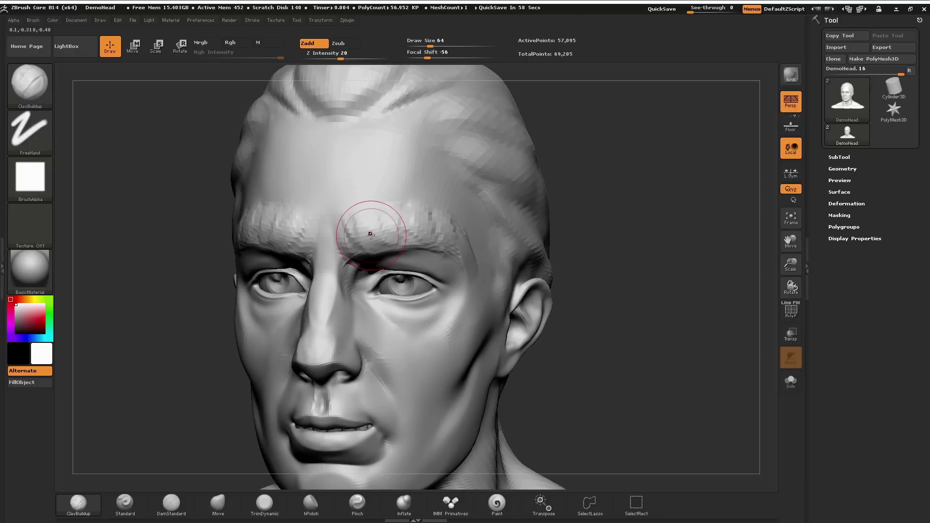
pyautogui.moveTo(383, 199); pyautogui.dragTo(470, 232)
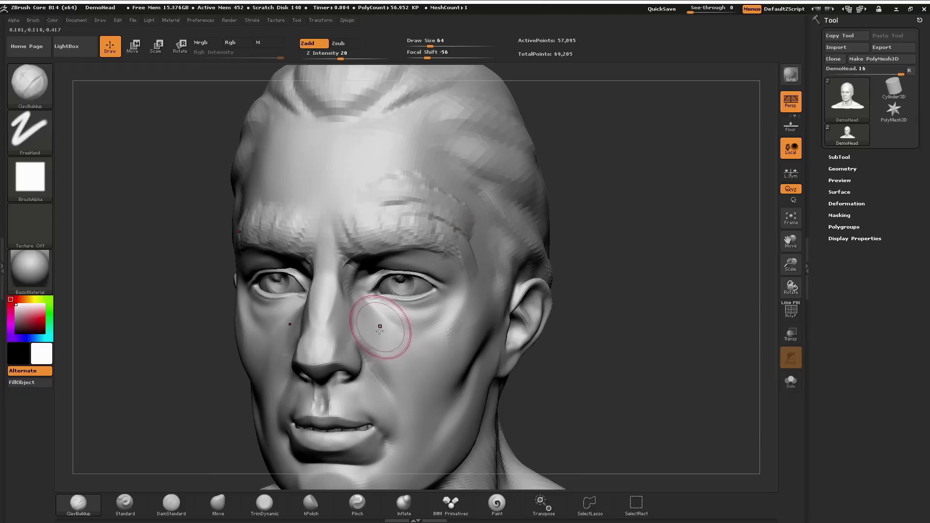
pyautogui.moveTo(361, 312); pyautogui.dragTo(398, 379)
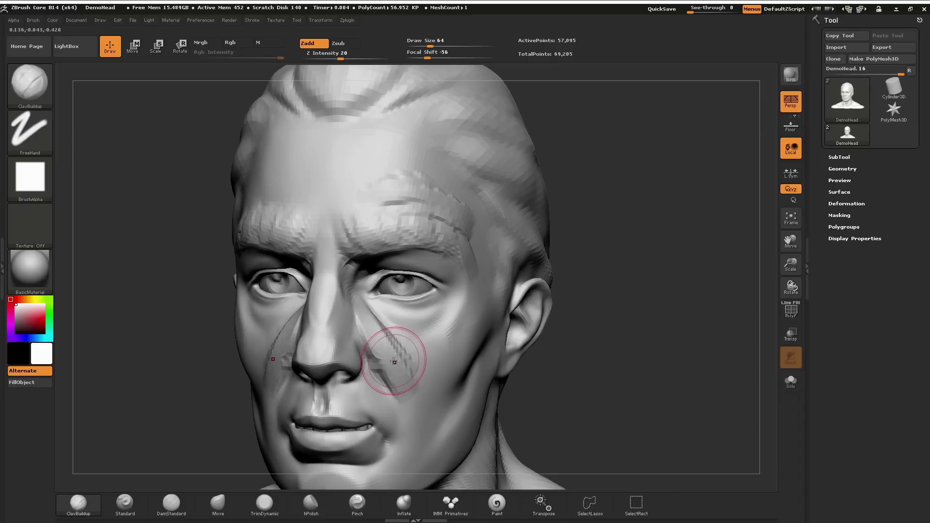
pyautogui.click(323, 20)
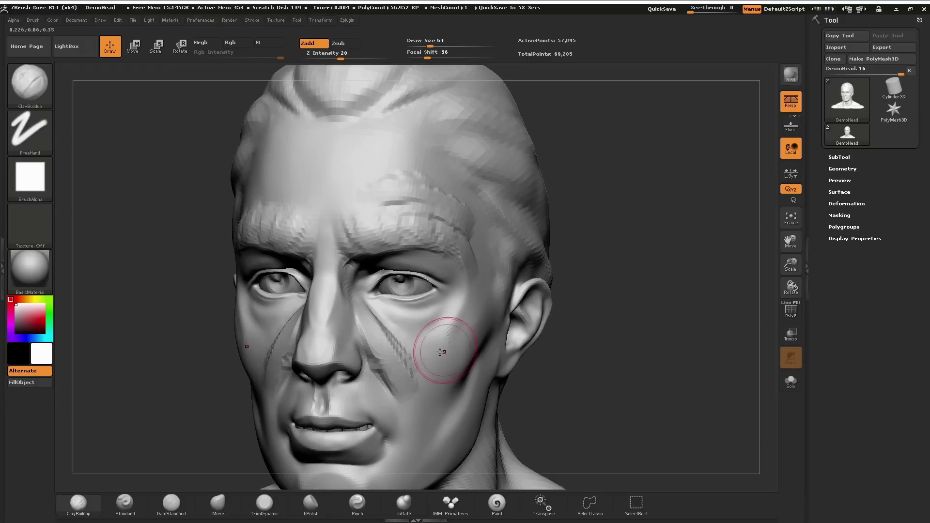
# Step: Layer mirrored clay texture over both cheeks below the eyes
pyautogui.moveTo(392, 330); pyautogui.dragTo(419, 381)
pyautogui.moveTo(366, 309); pyautogui.dragTo(401, 381)
pyautogui.moveTo(380, 326)
pyautogui.mouseDown()
pyautogui.moveTo(418, 383)
pyautogui.moveTo(413, 368)
pyautogui.moveTo(419, 376)
pyautogui.moveTo(429, 369)
pyautogui.moveTo(468, 291)
pyautogui.moveTo(451, 349)
pyautogui.moveTo(493, 281)
pyautogui.moveTo(436, 353)
pyautogui.moveTo(496, 272)
pyautogui.moveTo(453, 363)
pyautogui.moveTo(478, 296)
pyautogui.moveTo(427, 386)
pyautogui.mouseUp()
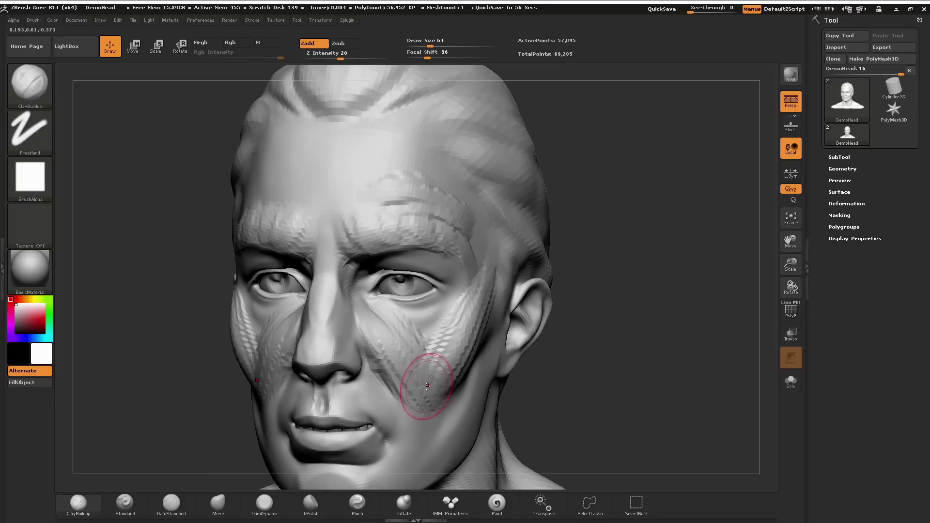
# Step: Add clay strokes across the forehead and temples, then undo the last forehead strokes
pyautogui.moveTo(410, 154)
pyautogui.mouseDown()
pyautogui.moveTo(455, 182)
pyautogui.moveTo(491, 259)
pyautogui.mouseUp()
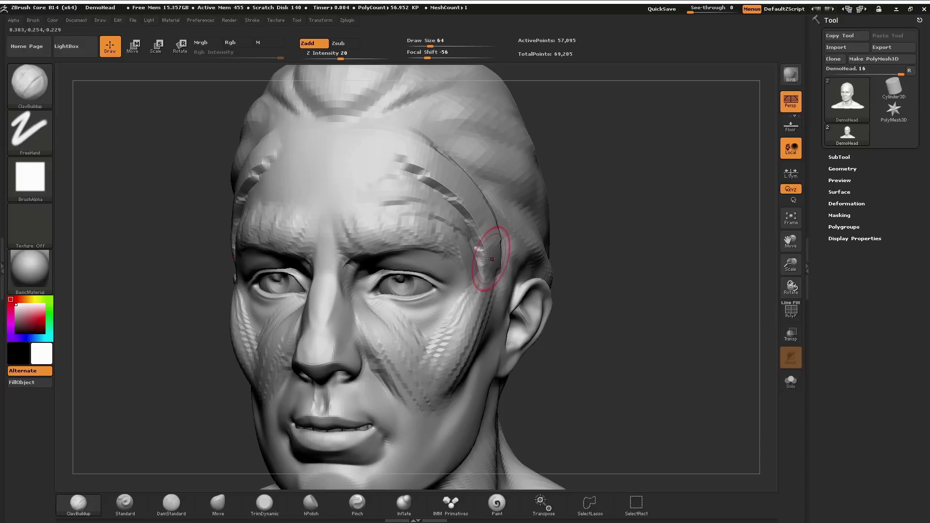
pyautogui.moveTo(385, 187)
pyautogui.mouseDown()
pyautogui.moveTo(361, 187)
pyautogui.moveTo(390, 227)
pyautogui.moveTo(368, 215)
pyautogui.moveTo(380, 209)
pyautogui.moveTo(425, 241)
pyautogui.moveTo(434, 213)
pyautogui.moveTo(474, 245)
pyautogui.moveTo(478, 265)
pyautogui.mouseUp()
pyautogui.moveTo(452, 202); pyautogui.dragTo(480, 257)
pyautogui.moveTo(418, 180)
pyautogui.mouseDown()
pyautogui.moveTo(462, 250)
pyautogui.moveTo(444, 250)
pyautogui.mouseUp()
pyautogui.hotkey('ctrl', 'z')
pyautogui.hotkey('ctrl', 'z')
pyautogui.hotkey('ctrl', 'z')
pyautogui.hotkey('ctrl', 'z')
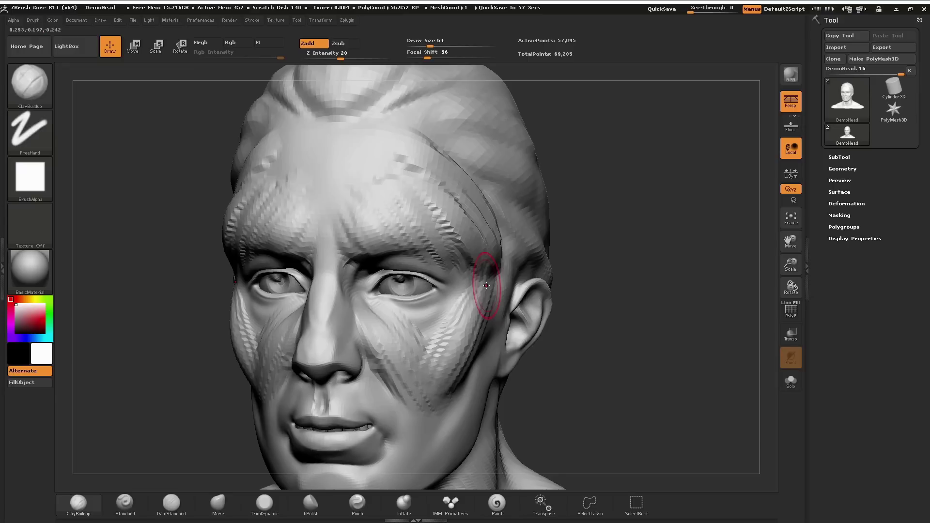
# Step: In a three-quarter profile, raise a clay band from ear to jaw and carve a neck groove
pyautogui.moveTo(585, 295); pyautogui.dragTo(449, 363)
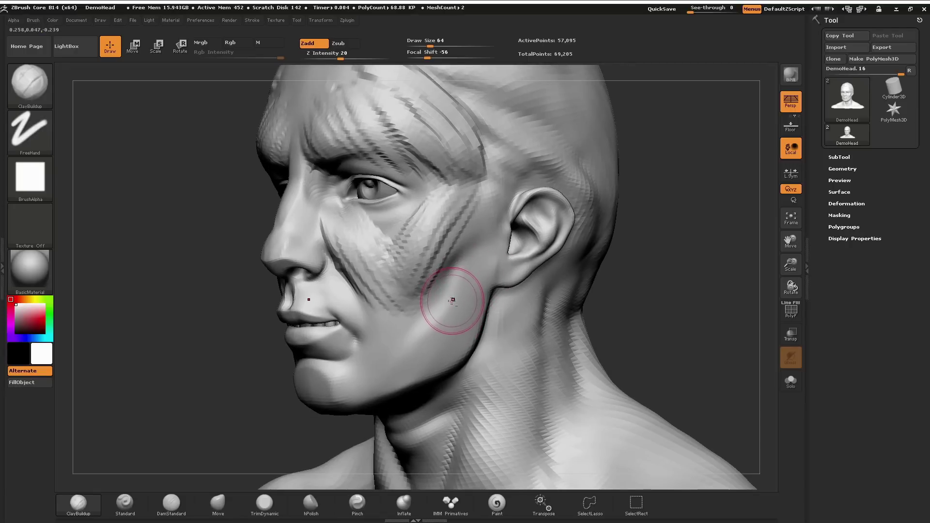
pyautogui.moveTo(474, 261)
pyautogui.mouseDown()
pyautogui.moveTo(427, 342)
pyautogui.moveTo(421, 329)
pyautogui.moveTo(475, 254)
pyautogui.moveTo(407, 342)
pyautogui.moveTo(497, 192)
pyautogui.mouseUp()
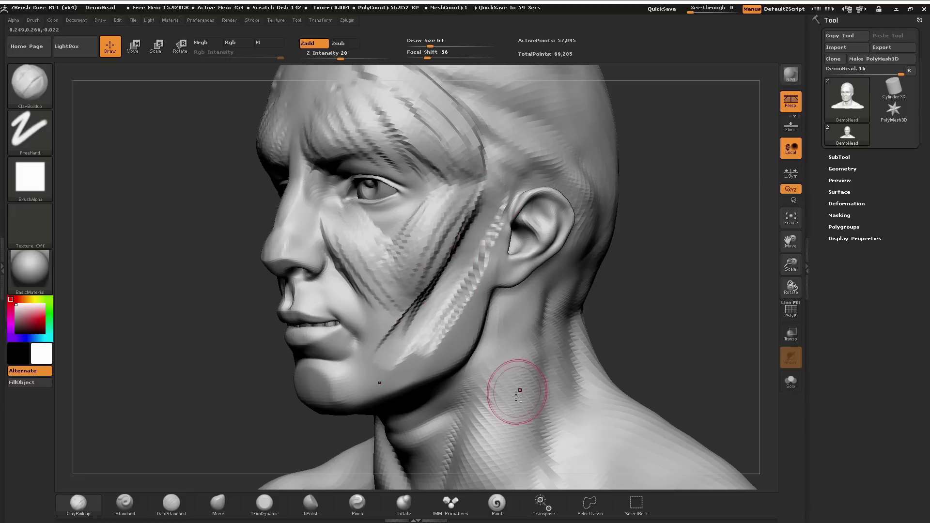
pyautogui.moveTo(535, 316)
pyautogui.mouseDown()
pyautogui.moveTo(494, 430)
pyautogui.moveTo(531, 320)
pyautogui.mouseUp()
# Step: Build up the neck muscle below and behind the ear with ridged clay strokes
pyautogui.moveTo(528, 373)
pyautogui.mouseDown()
pyautogui.moveTo(508, 419)
pyautogui.moveTo(555, 305)
pyautogui.mouseUp()
pyautogui.moveTo(521, 395)
pyautogui.mouseDown()
pyautogui.moveTo(573, 275)
pyautogui.moveTo(507, 380)
pyautogui.mouseUp()
pyautogui.moveTo(565, 281); pyautogui.dragTo(514, 369)
pyautogui.moveTo(623, 345); pyautogui.dragTo(544, 342)
pyautogui.moveTo(544, 342); pyautogui.dragTo(535, 363, button='right')
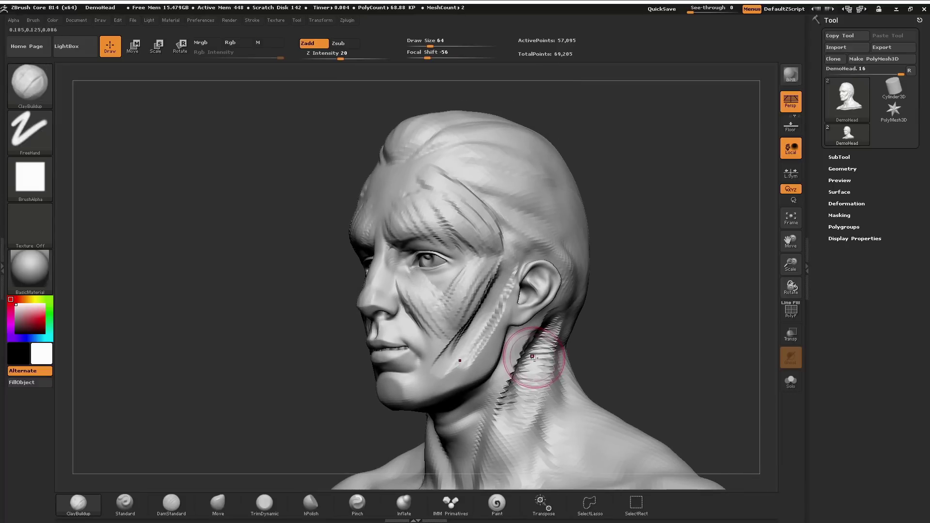
# Step: Shift-smooth the grooves on the cheek, temple and brow
pyautogui.press('shift')
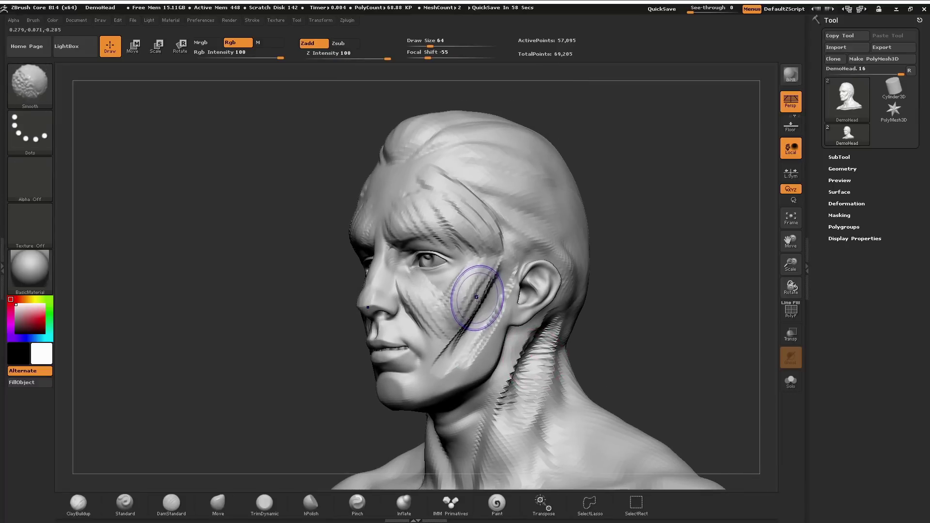
pyautogui.moveTo(461, 317)
pyautogui.keyDown('shift'); pyautogui.mouseDown()
pyautogui.moveTo(484, 281)
pyautogui.moveTo(436, 315)
pyautogui.moveTo(412, 301)
pyautogui.moveTo(491, 322)
pyautogui.moveTo(504, 232)
pyautogui.moveTo(433, 181)
pyautogui.mouseUp(); pyautogui.keyUp('shift')
pyautogui.moveTo(397, 221)
pyautogui.keyDown('shift'); pyautogui.mouseDown()
pyautogui.moveTo(465, 245)
pyautogui.moveTo(445, 259)
pyautogui.mouseUp(); pyautogui.keyUp('shift')
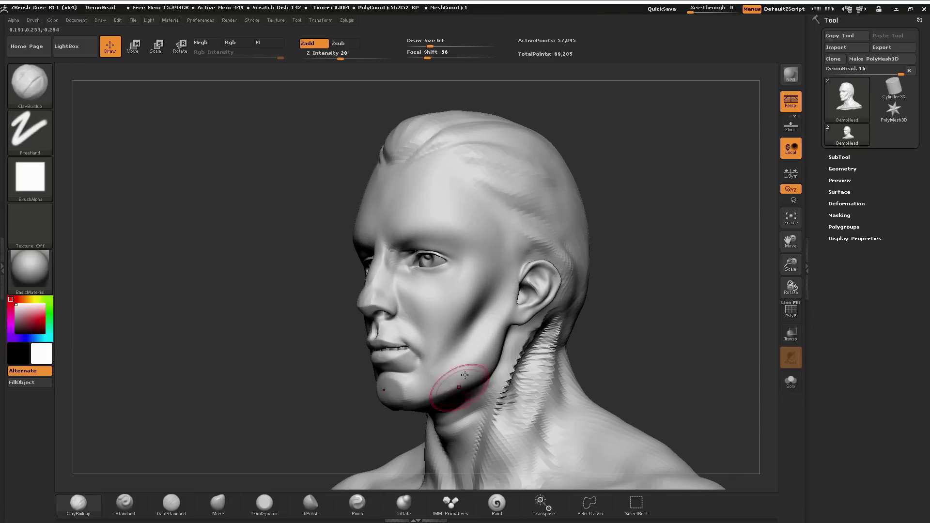
# Step: Add diagonal ClayBuildup ridges running from the cheek up toward the temple
pyautogui.moveTo(436, 348); pyautogui.dragTo(491, 264)
pyautogui.moveTo(445, 326); pyautogui.dragTo(478, 263)
pyautogui.moveTo(448, 345); pyautogui.dragTo(490, 251)
pyautogui.moveTo(430, 334)
pyautogui.mouseDown()
pyautogui.moveTo(485, 252)
pyautogui.moveTo(494, 254)
pyautogui.moveTo(474, 276)
pyautogui.moveTo(487, 259)
pyautogui.mouseUp()
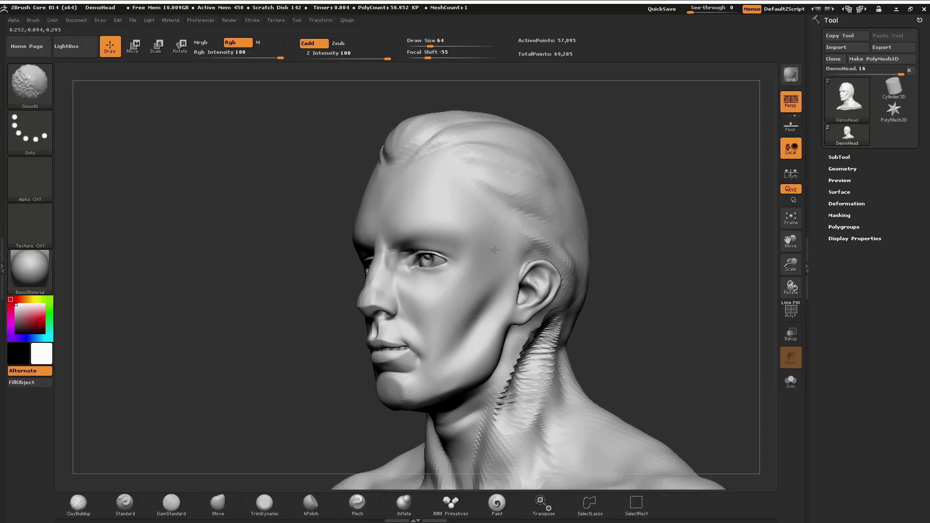